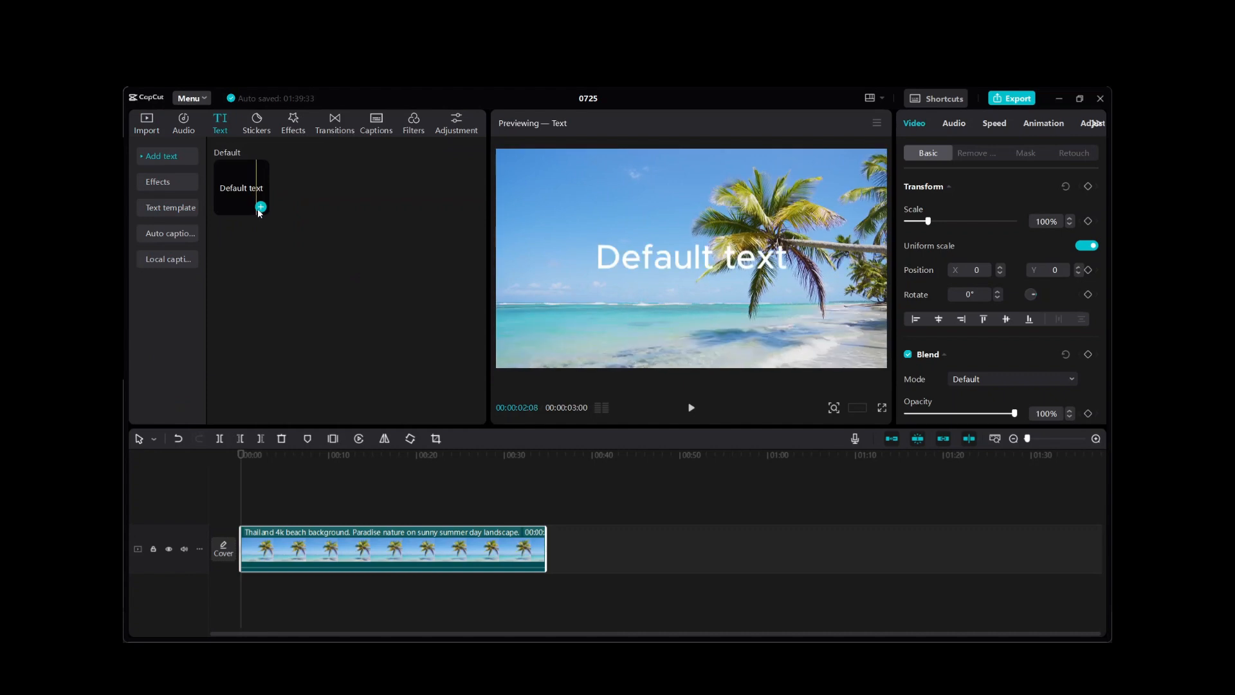
Add a default text clip above the beach video and extend it to about 21 seconds
click(260, 213)
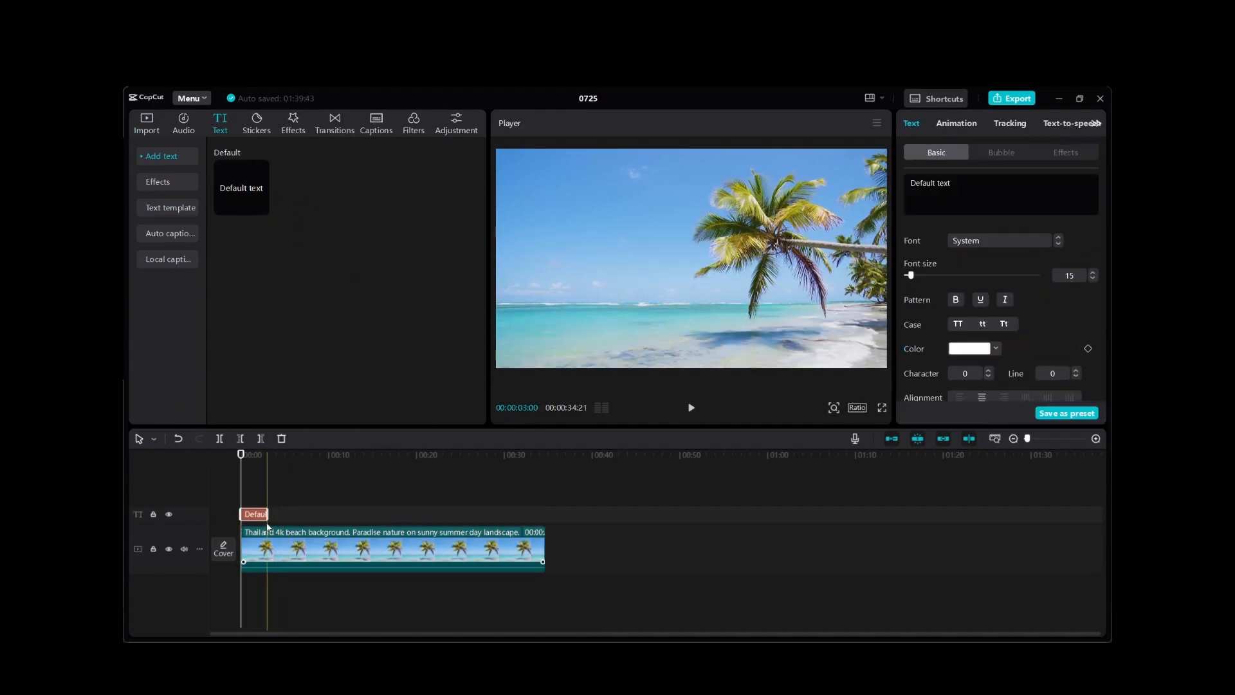
drag(268, 514, 426, 512)
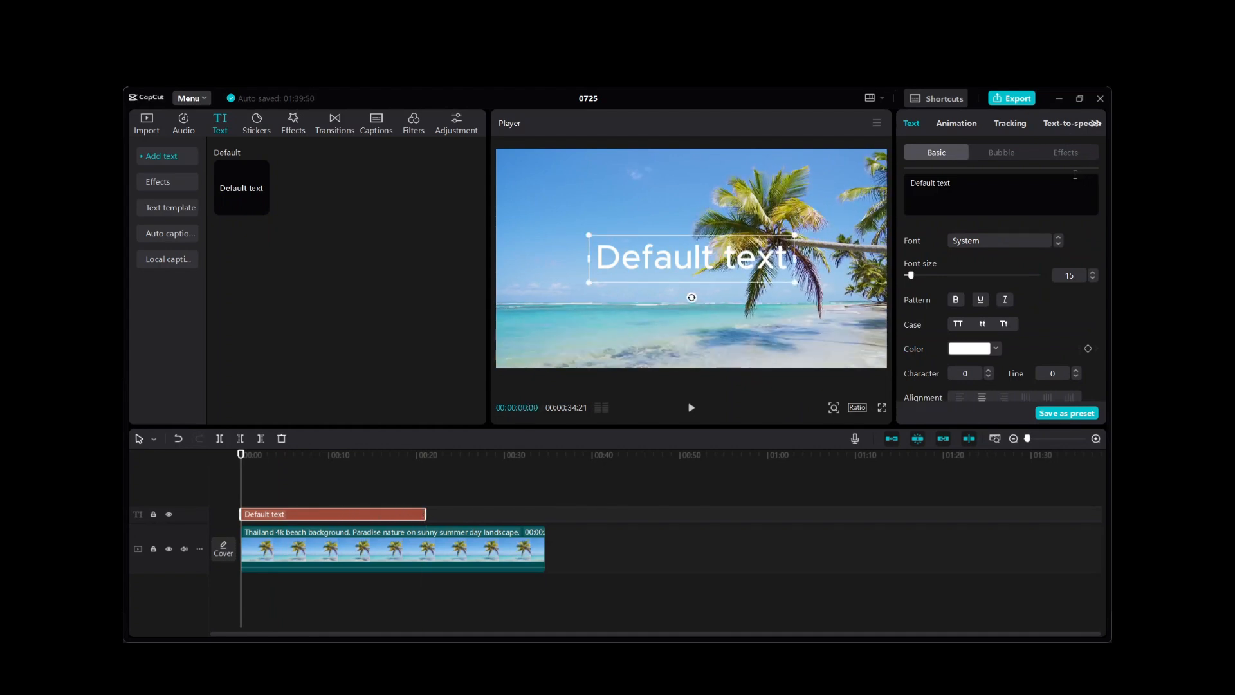
Replace the text clip's default wording with "OCEAN"
click(970, 175)
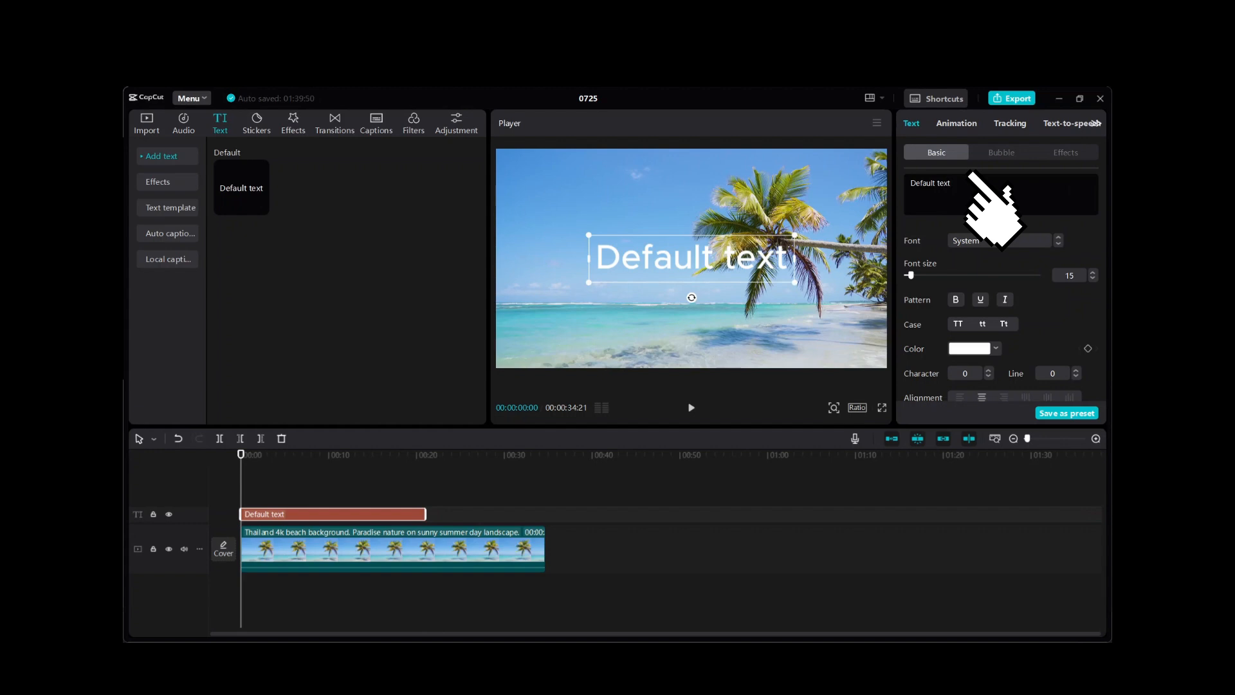
key(BackSpace)
key(BackSpace)
key(BackSpace)
key(BackSpace)
key(BackSpace)
key(BackSpace)
key(BackSpace)
key(BackSpace)
key(BackSpace)
key(BackSpace)
key(BackSpace)
key(BackSpace)
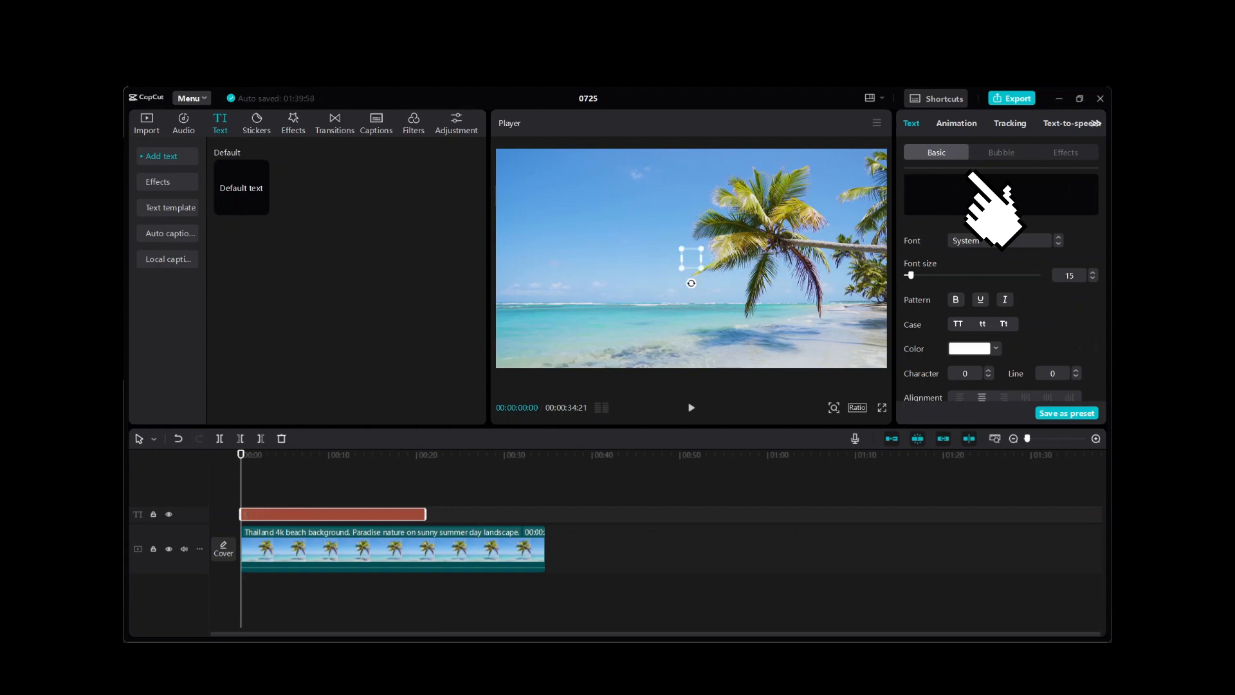
text(O)
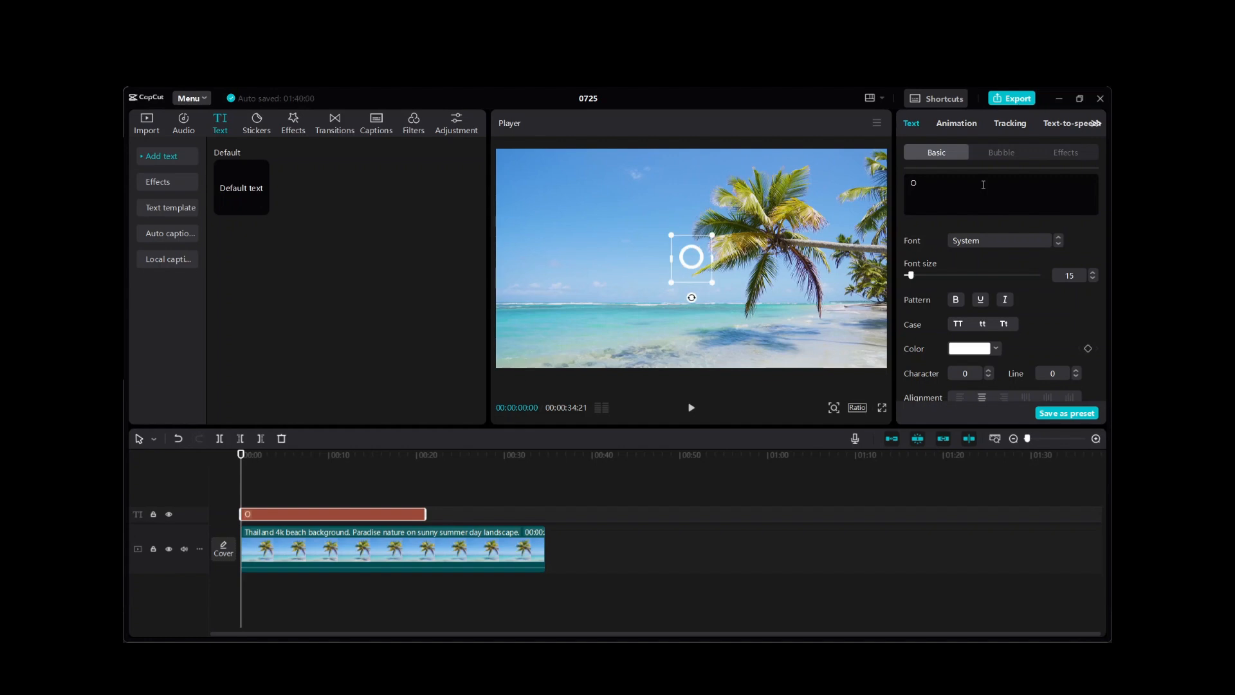
text(CE)
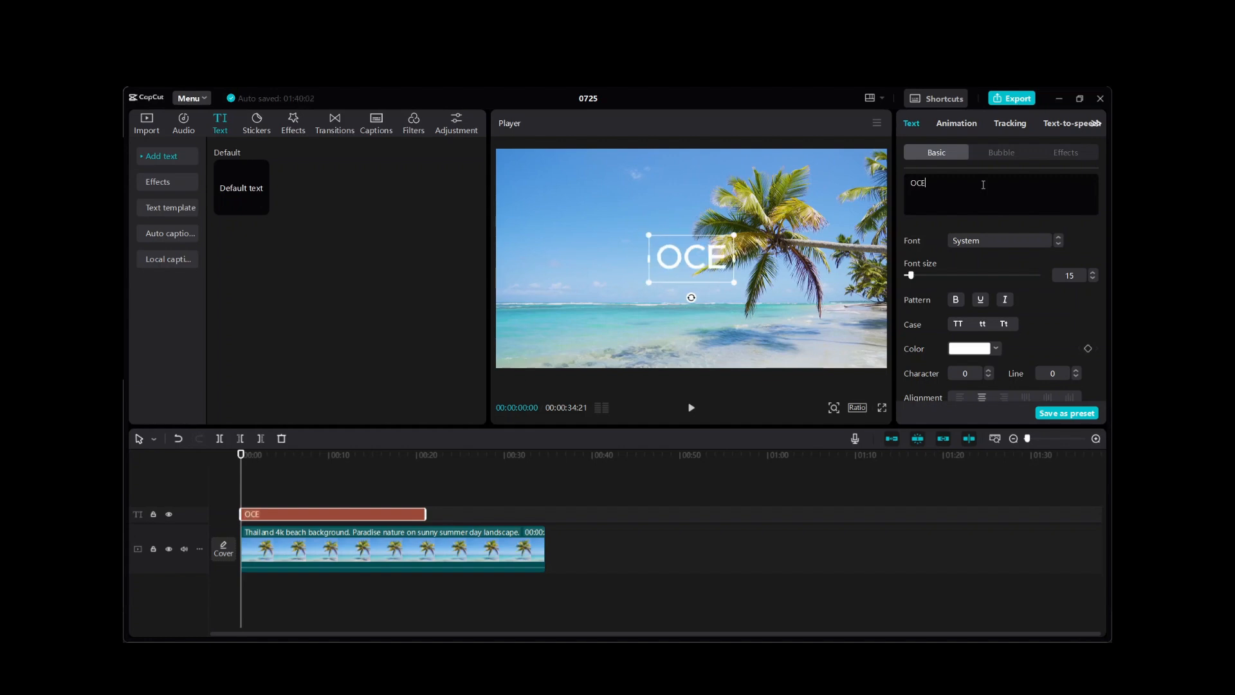
text(AN)
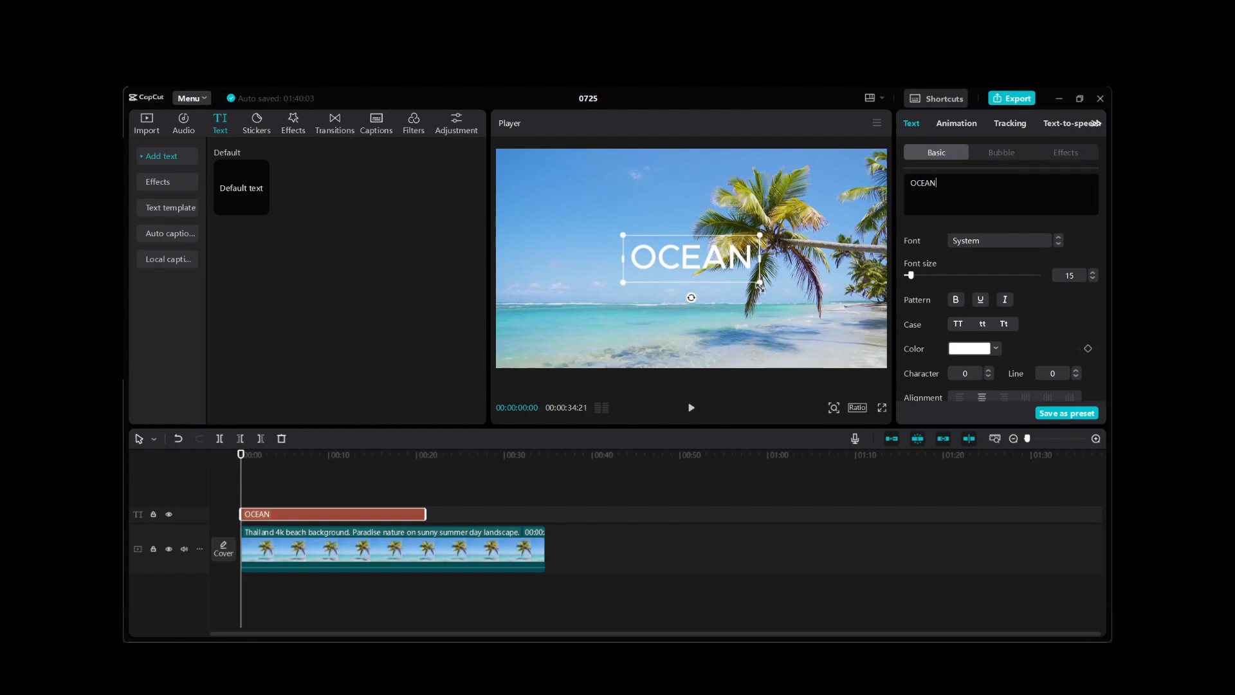
Enlarge the OCEAN text to span nearly the full frame width and raise its font size to 17
drag(760, 286, 845, 312)
drag(921, 315, 939, 319)
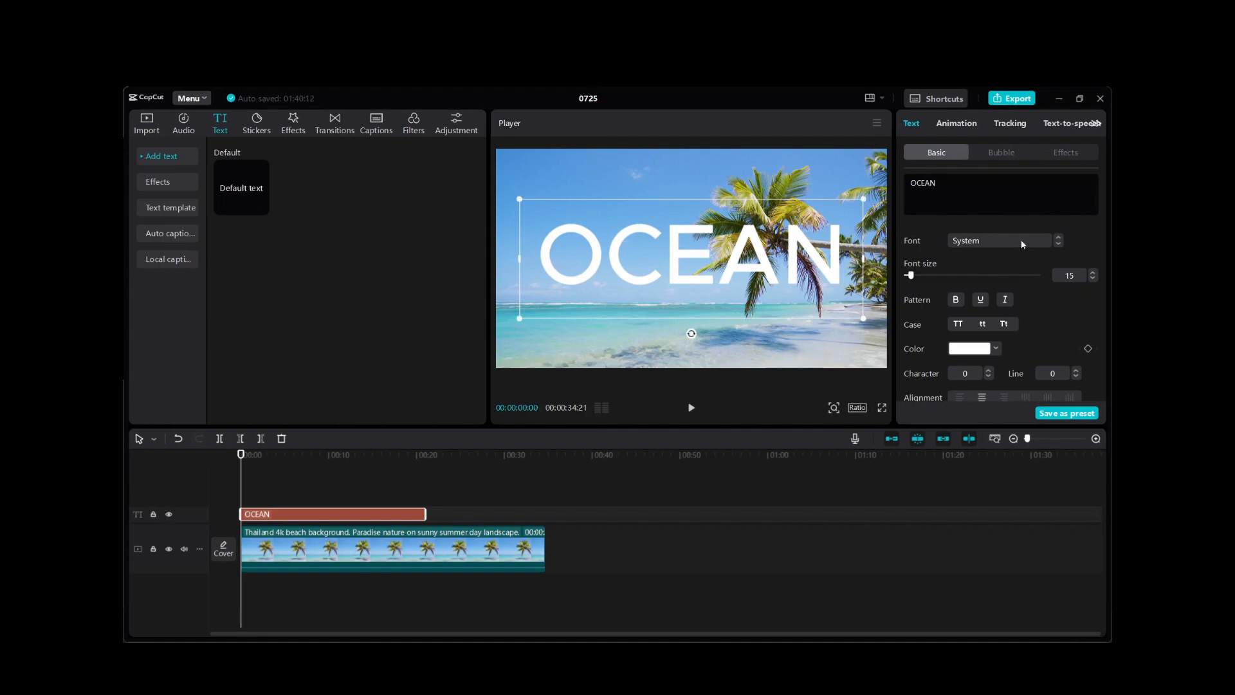
click(1092, 275)
click(1091, 275)
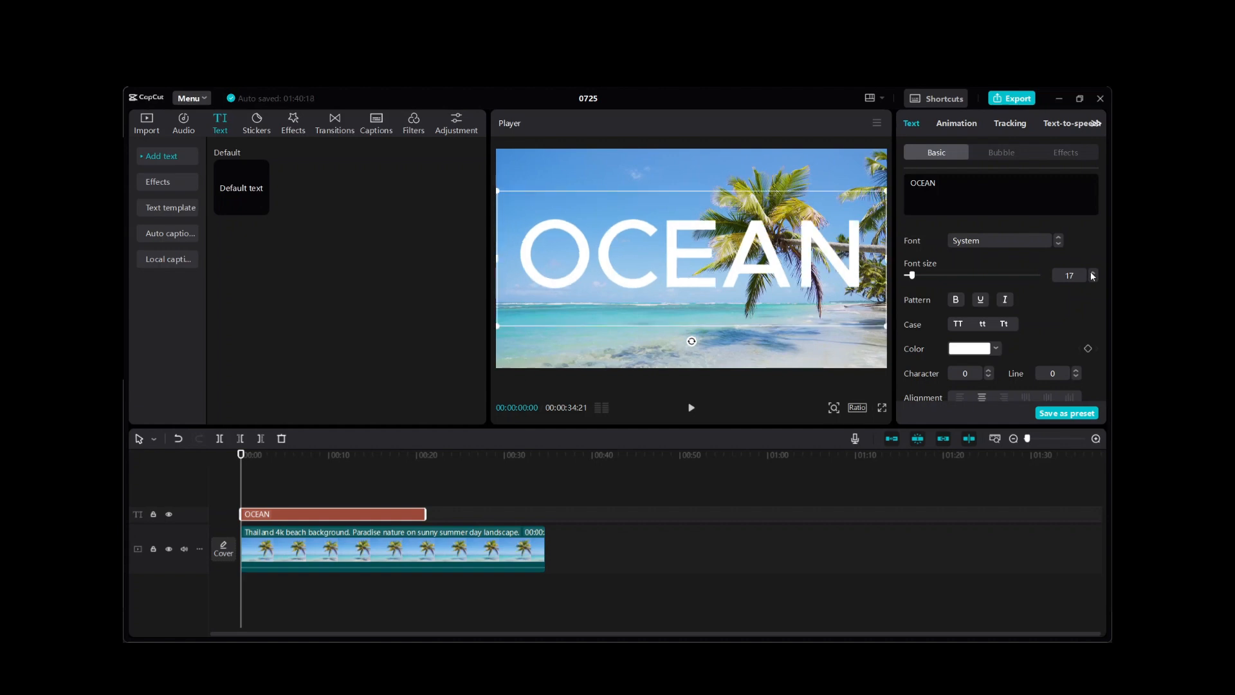
Change the OCEAN text's font to Arial Black and set its font size to 16
click(1007, 249)
click(996, 214)
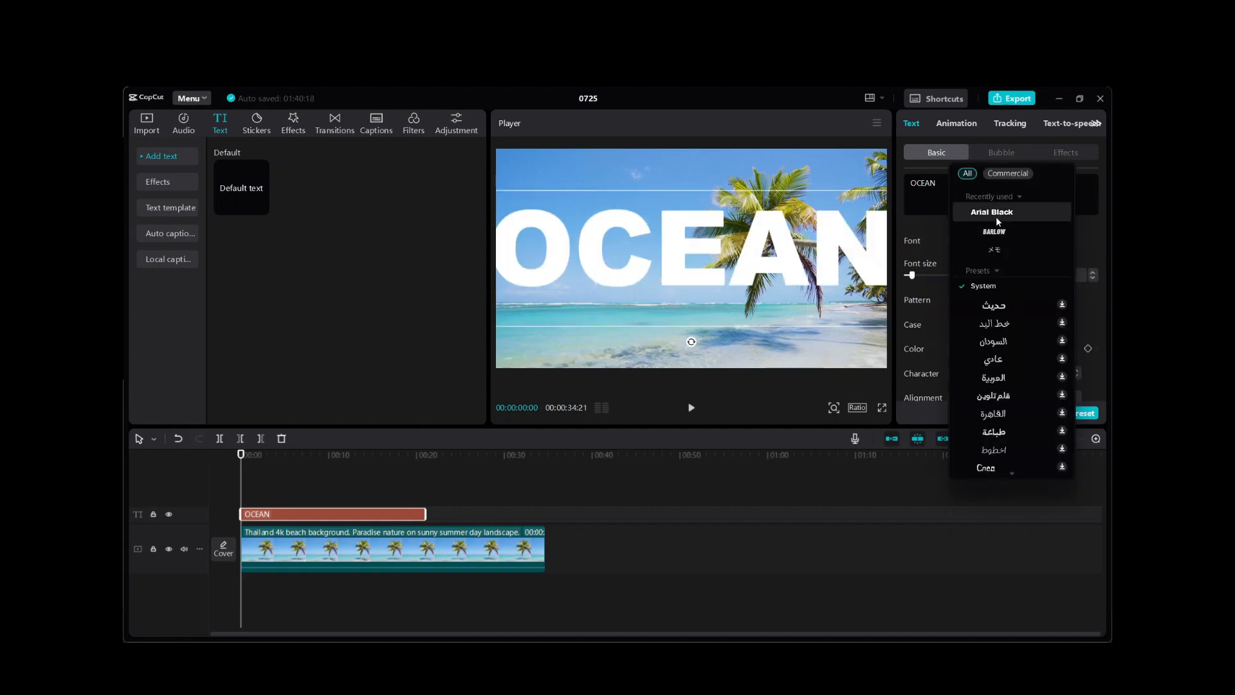
click(1002, 234)
click(997, 214)
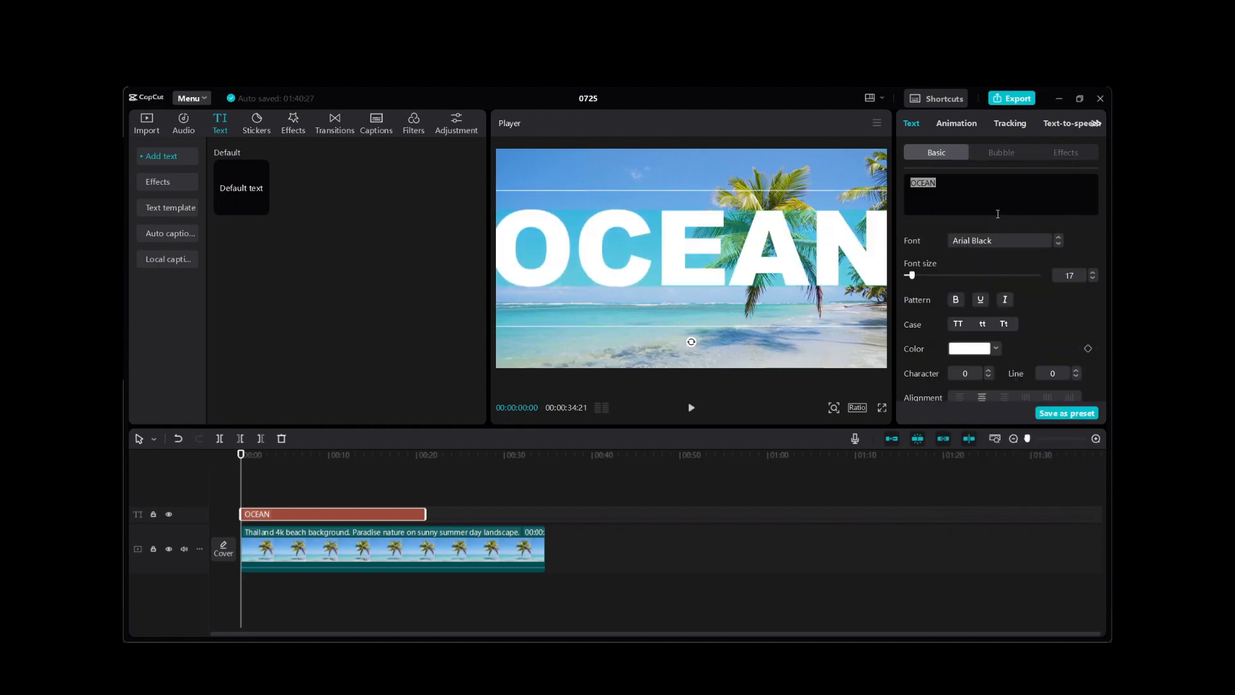
click(1093, 278)
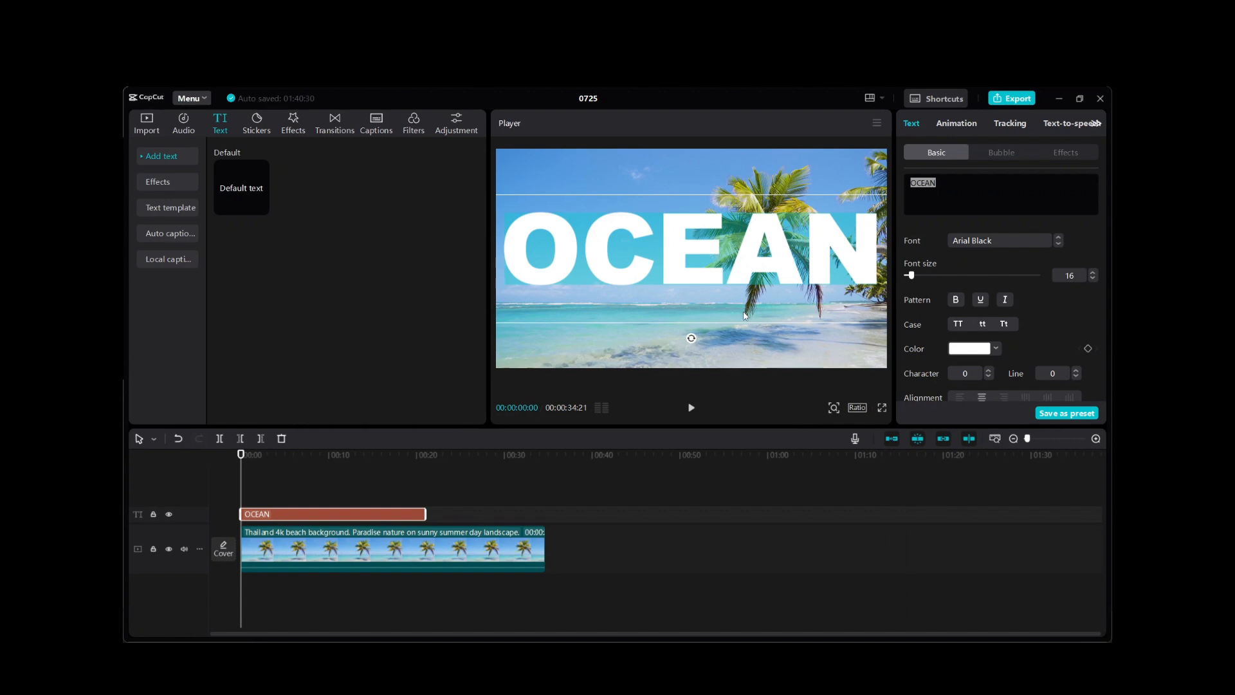
Hide the beach video track, leaving the OCEAN text alone on a black background
click(680, 172)
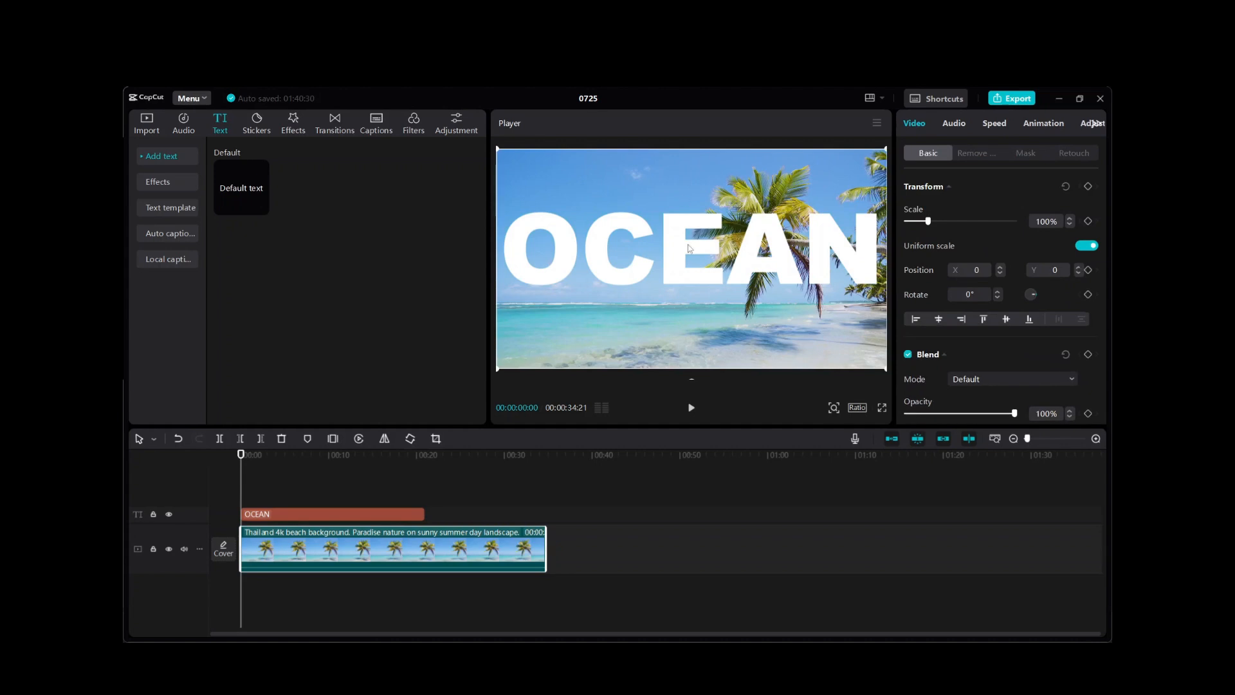
click(399, 514)
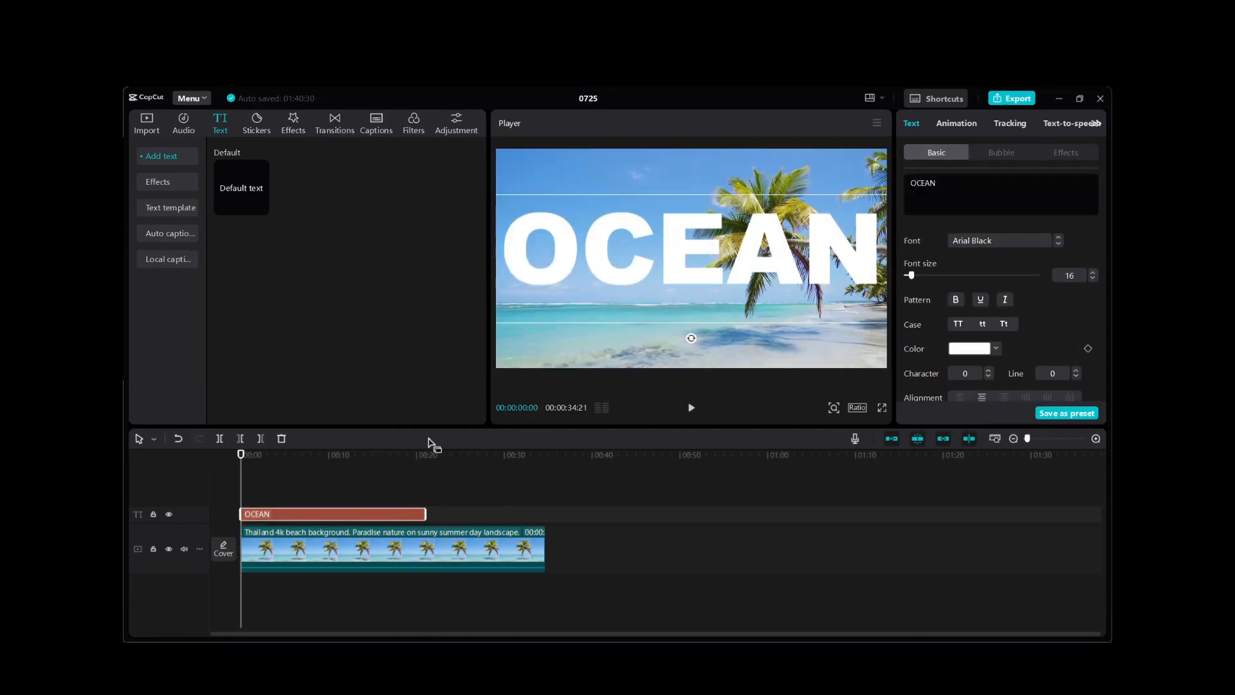
click(169, 549)
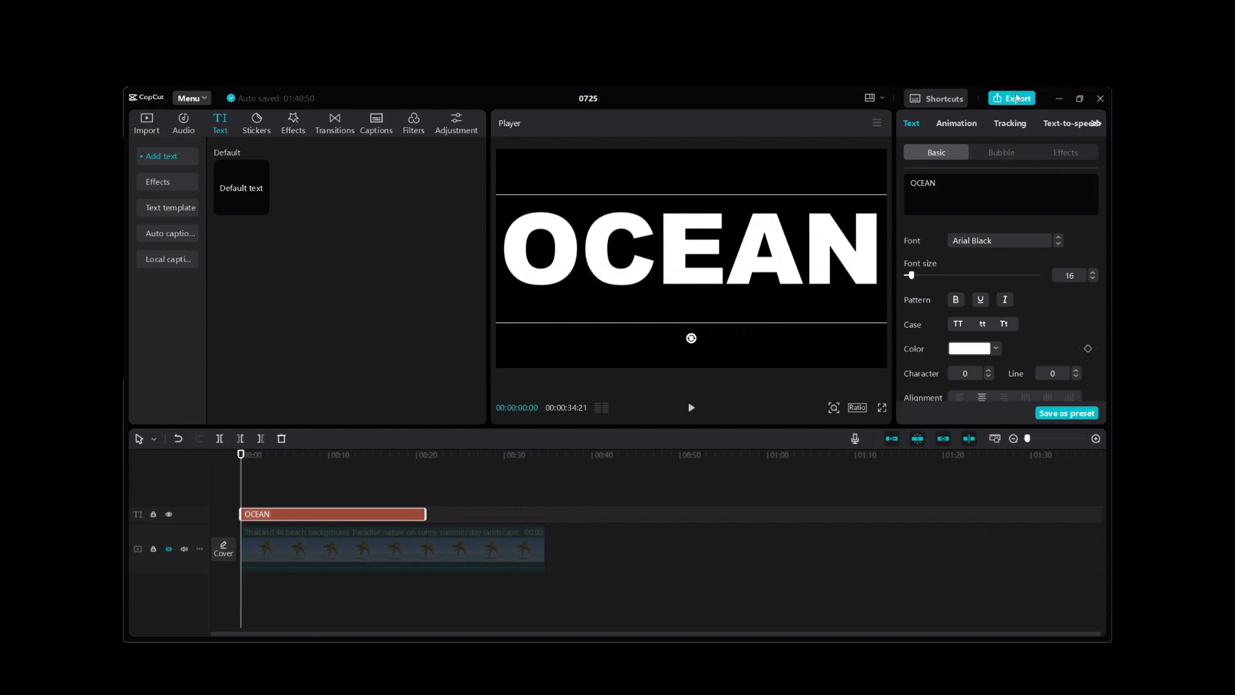
Export the current frame as a 1080P PNG still named 0725
click(876, 124)
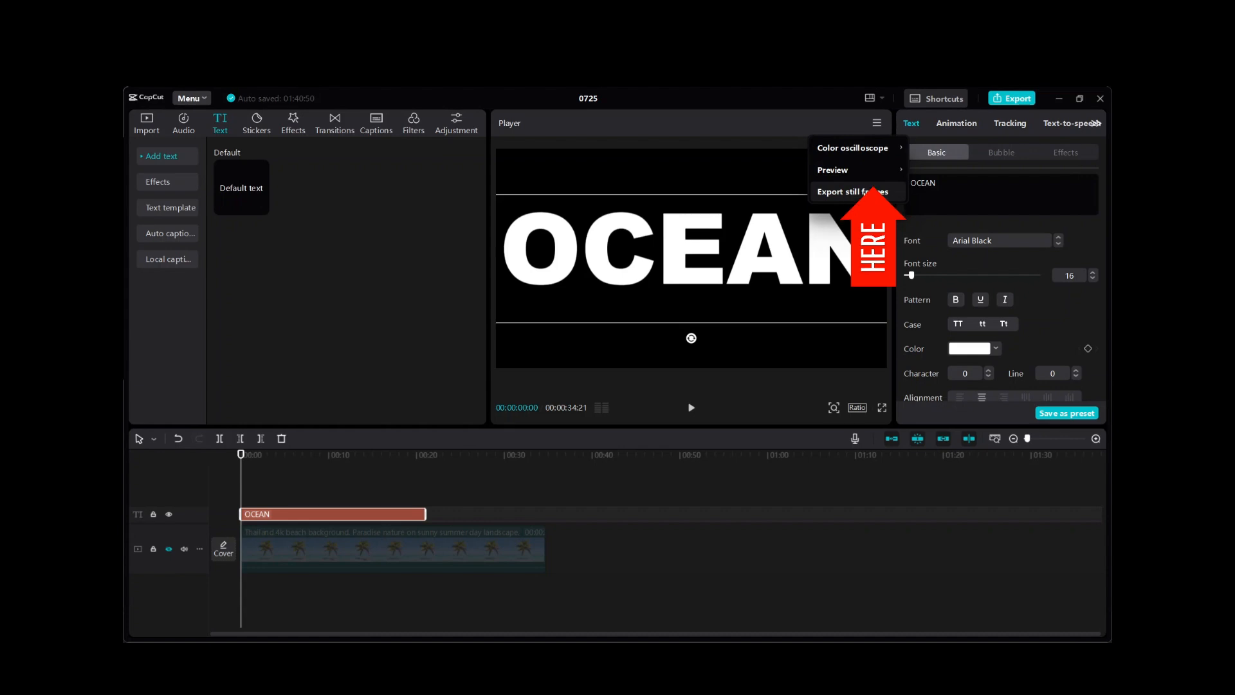
click(865, 193)
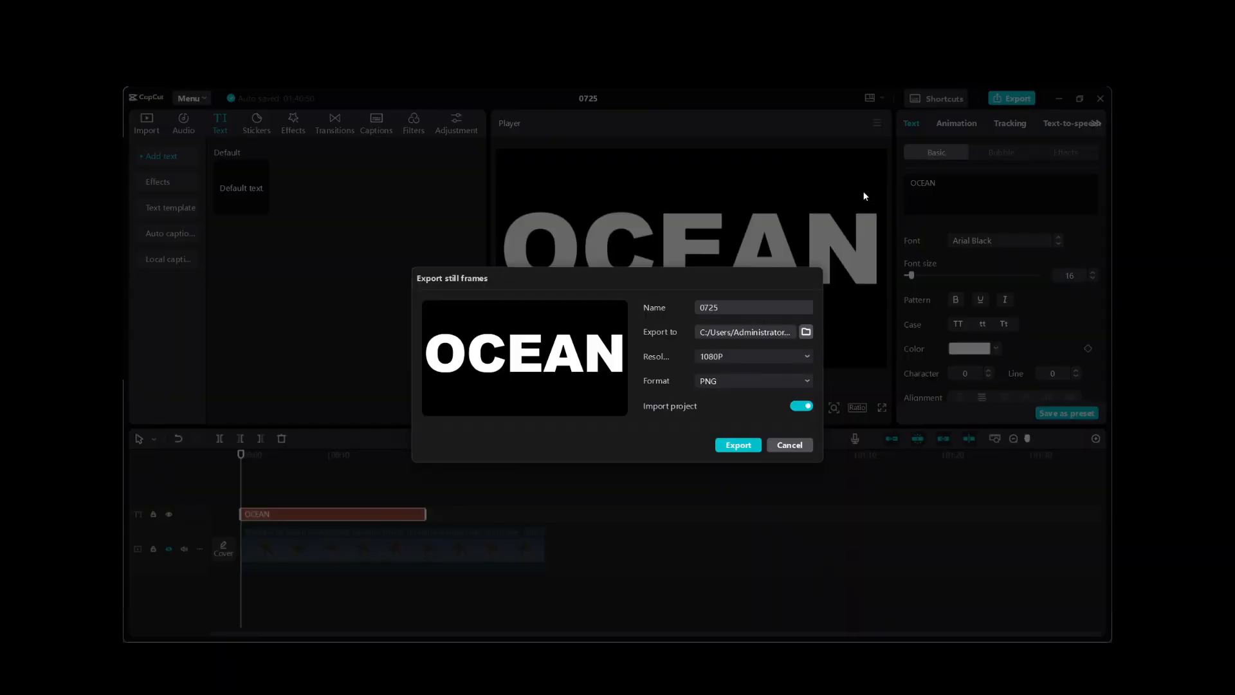
click(736, 445)
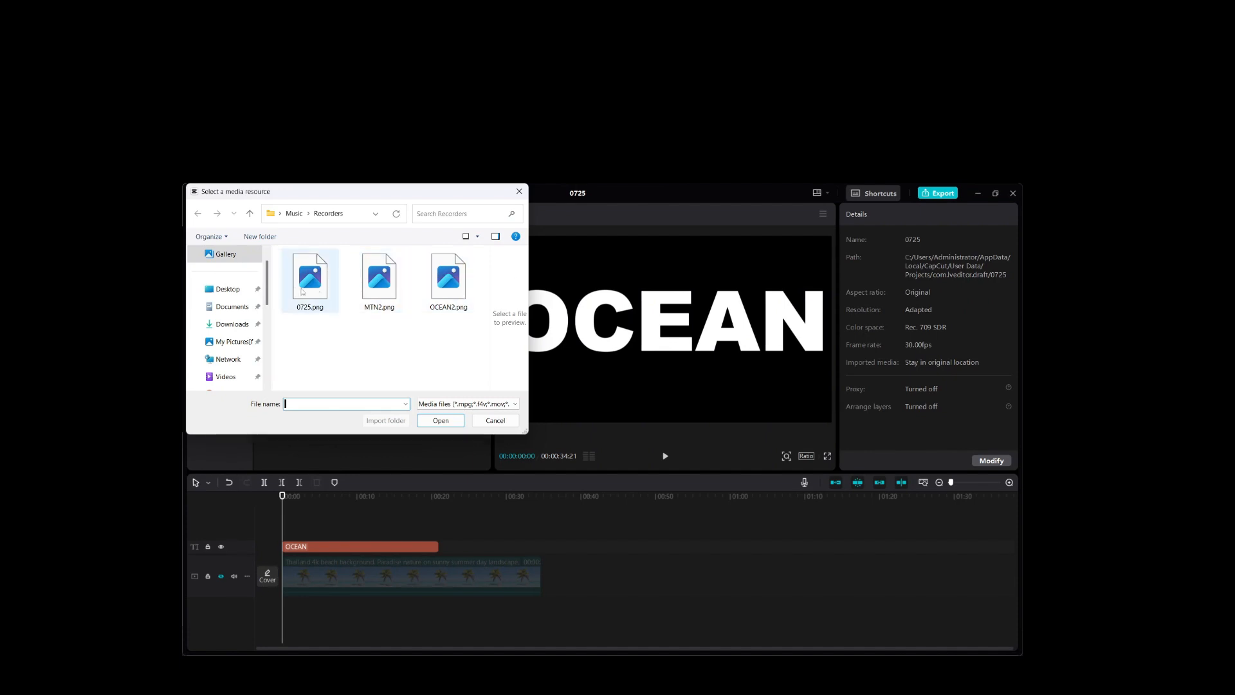
Import 0725.png from the Recorders folder and delete the OCEAN text clip from the timeline
click(306, 289)
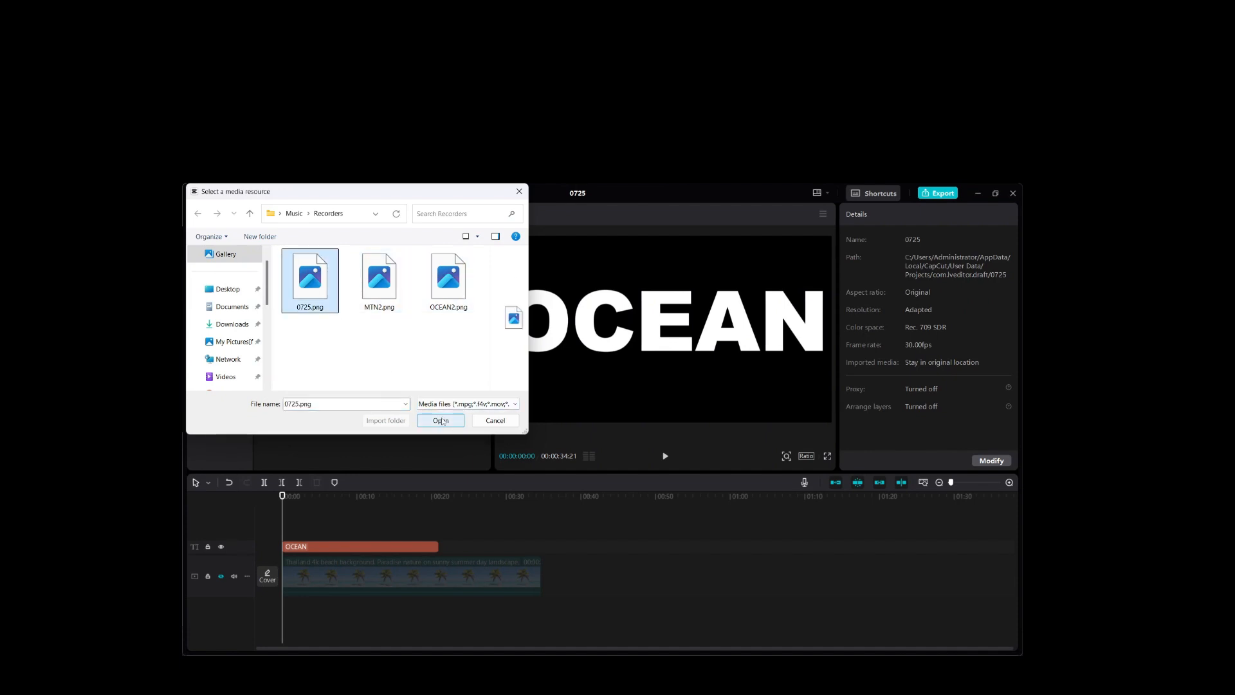
click(441, 420)
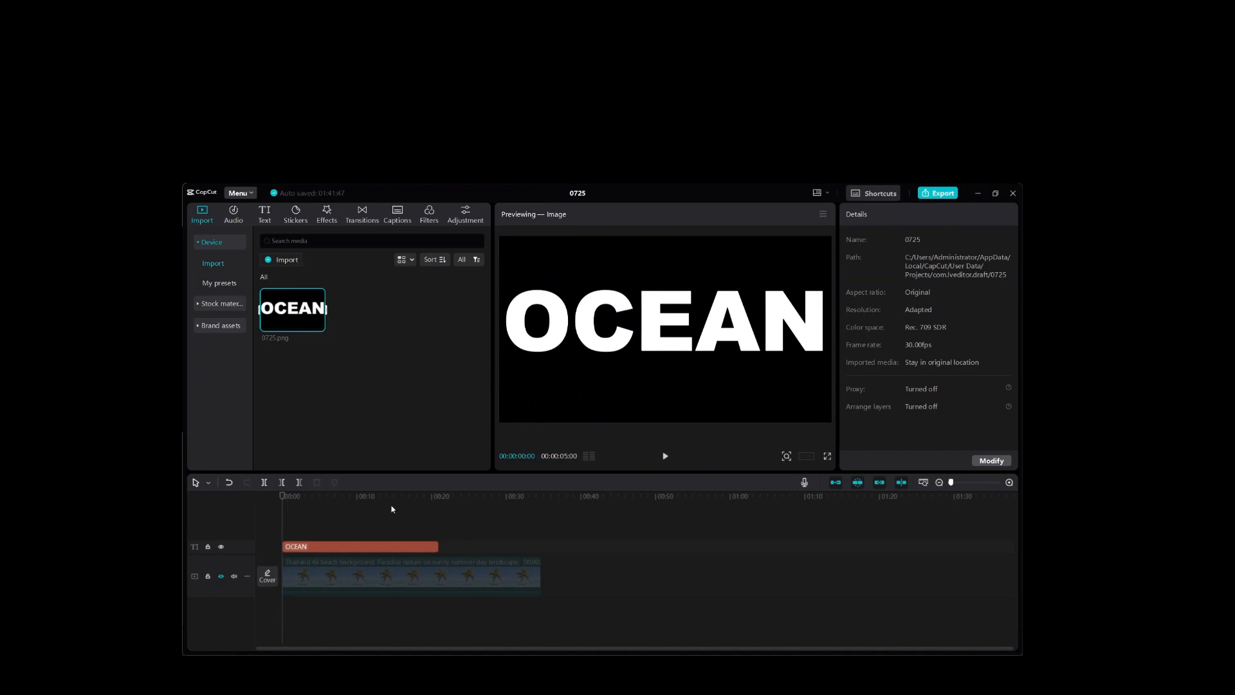
right_click(386, 550)
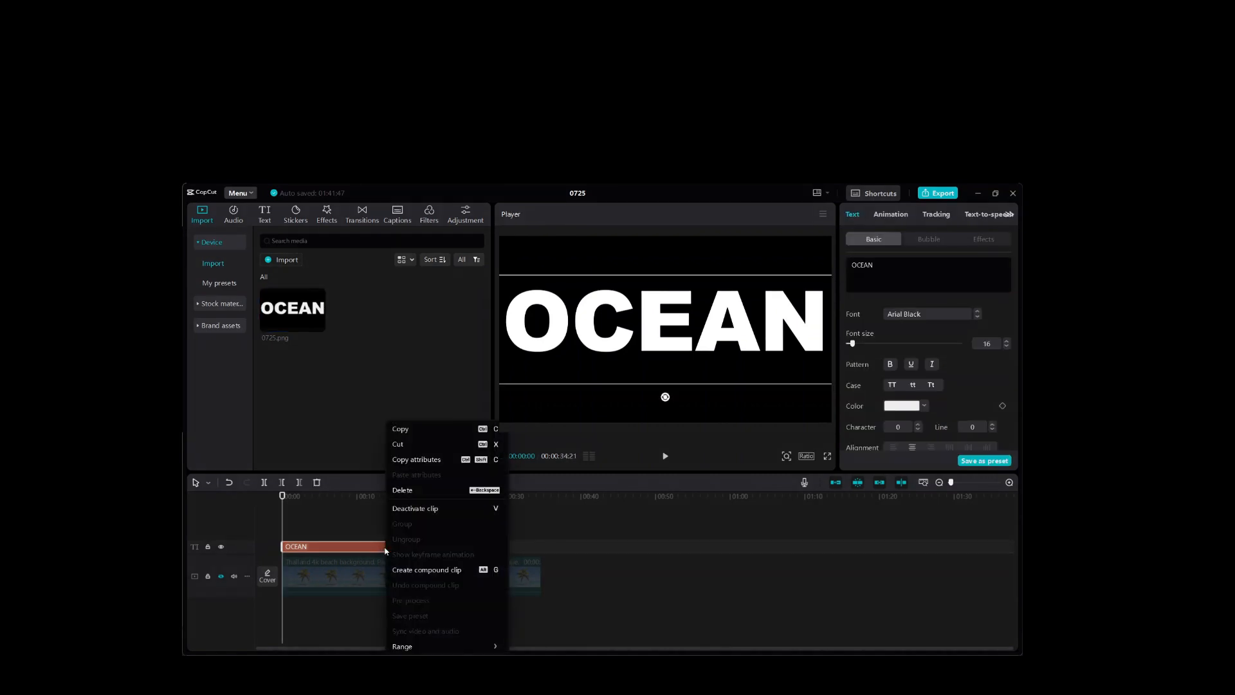
click(414, 493)
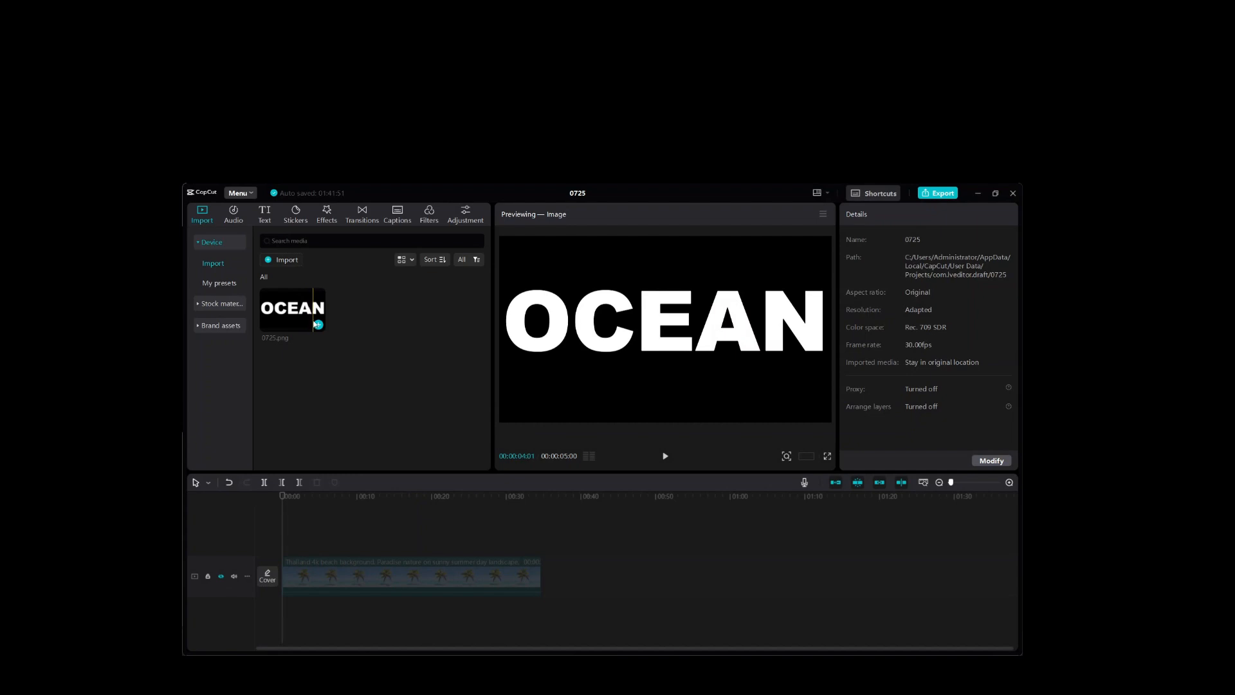
Place 0725.png on a track above the beach video and extend it to about 22 seconds
click(318, 325)
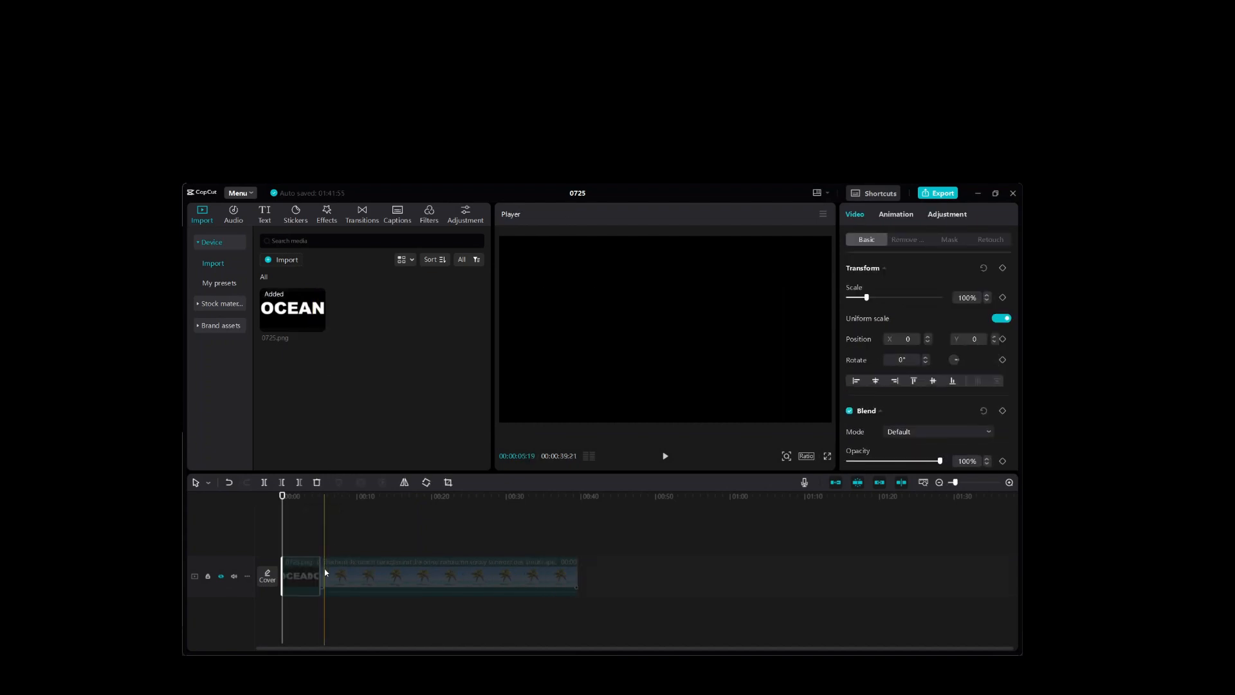
drag(305, 572, 301, 530)
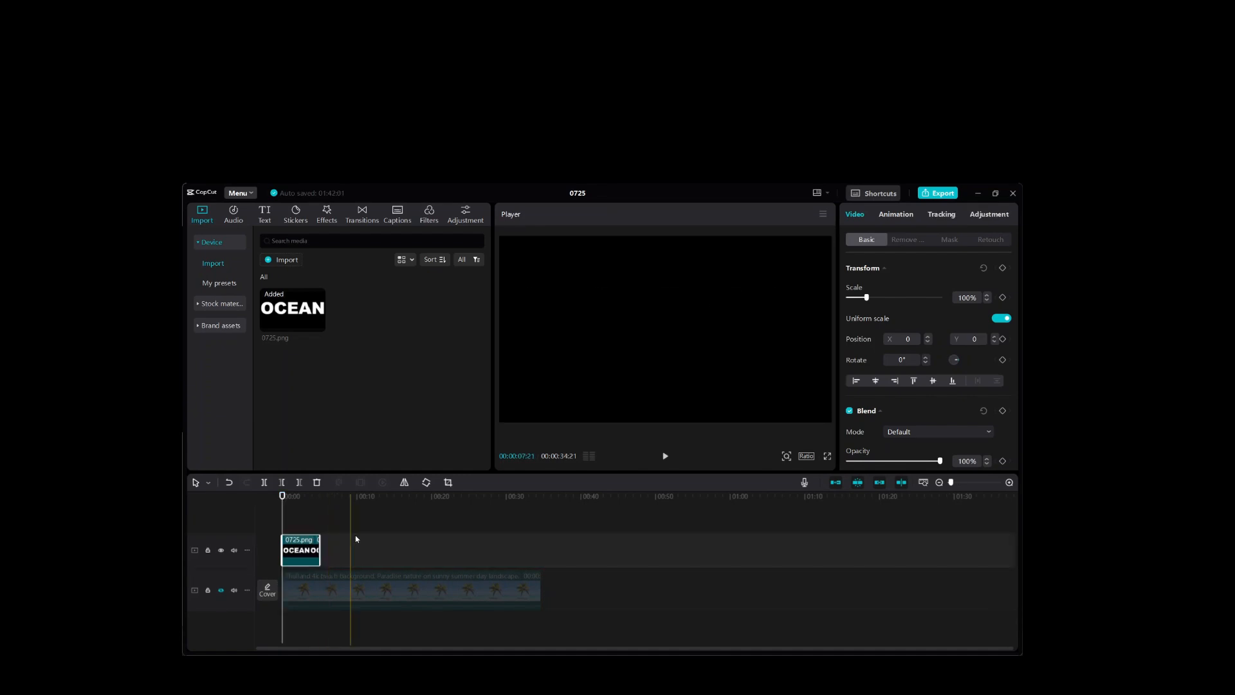
drag(320, 540, 440, 551)
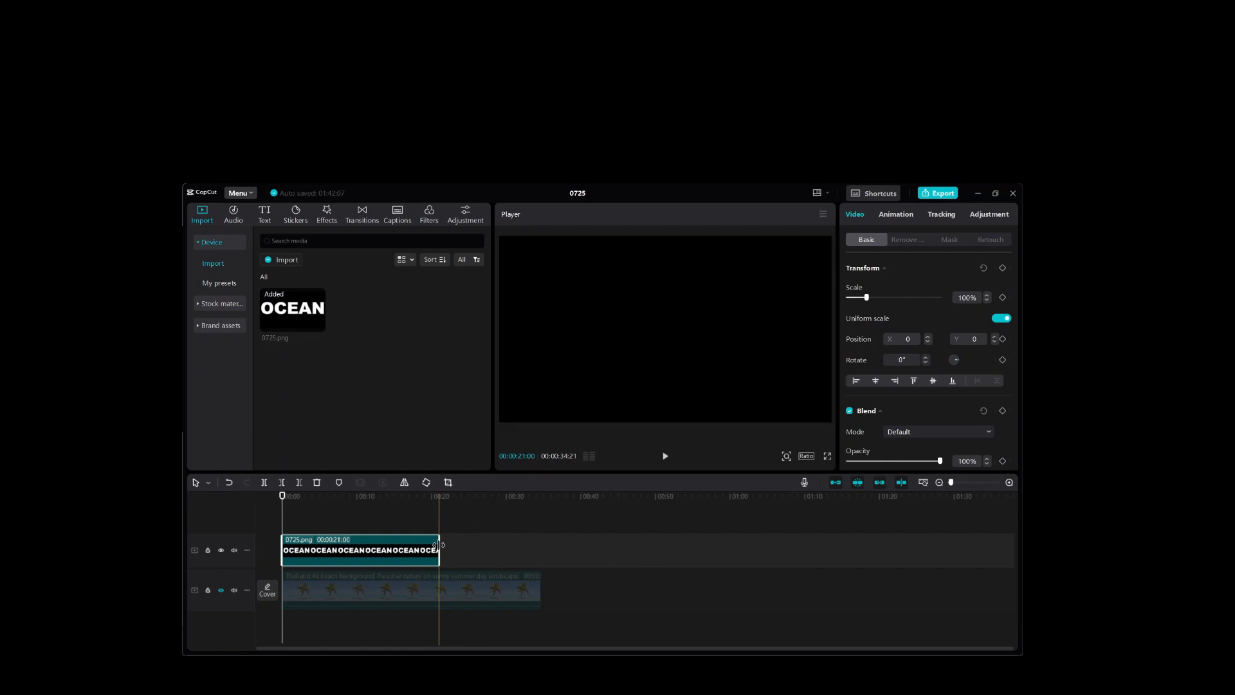
drag(440, 545, 446, 545)
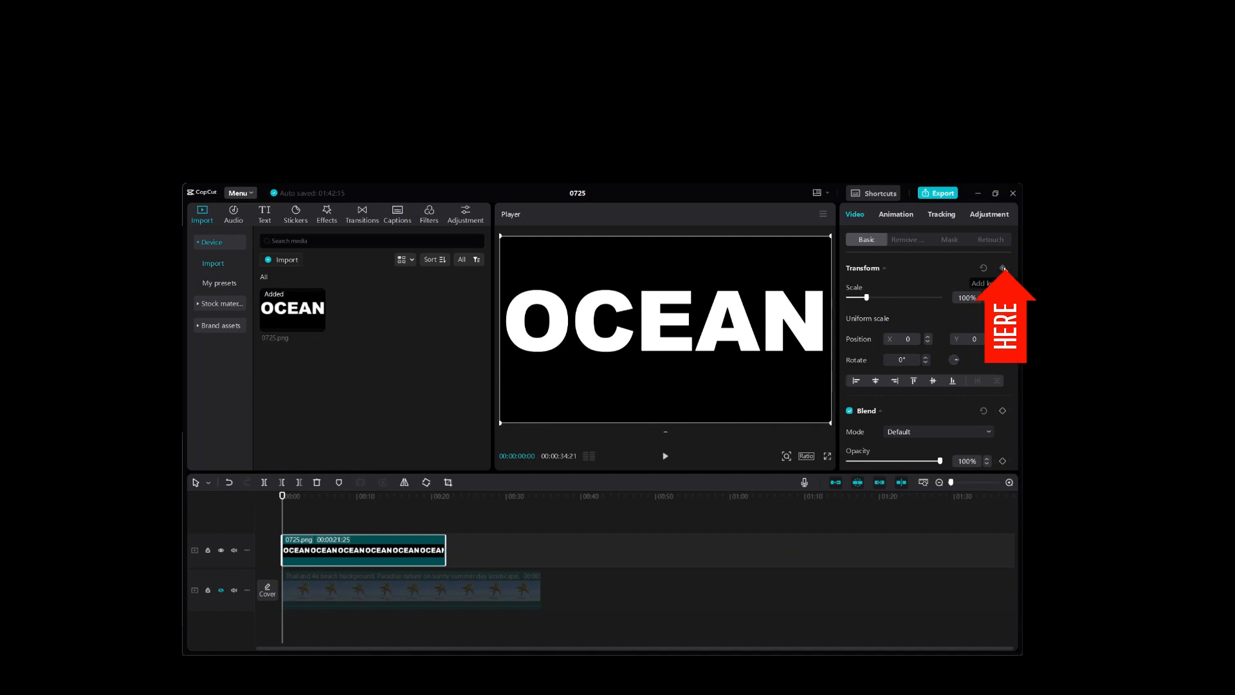
Add a Transform keyframe at the start of 0725.png and scale the image to 500% at about 7 seconds
click(1002, 267)
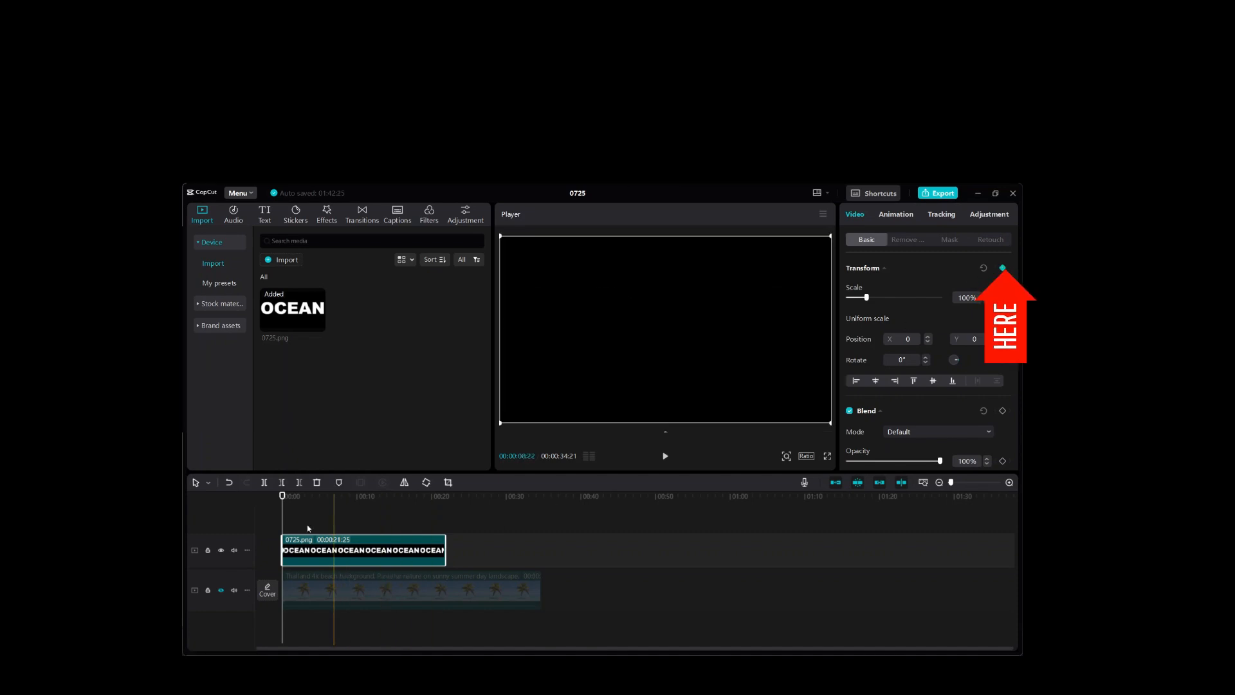
drag(281, 526, 335, 529)
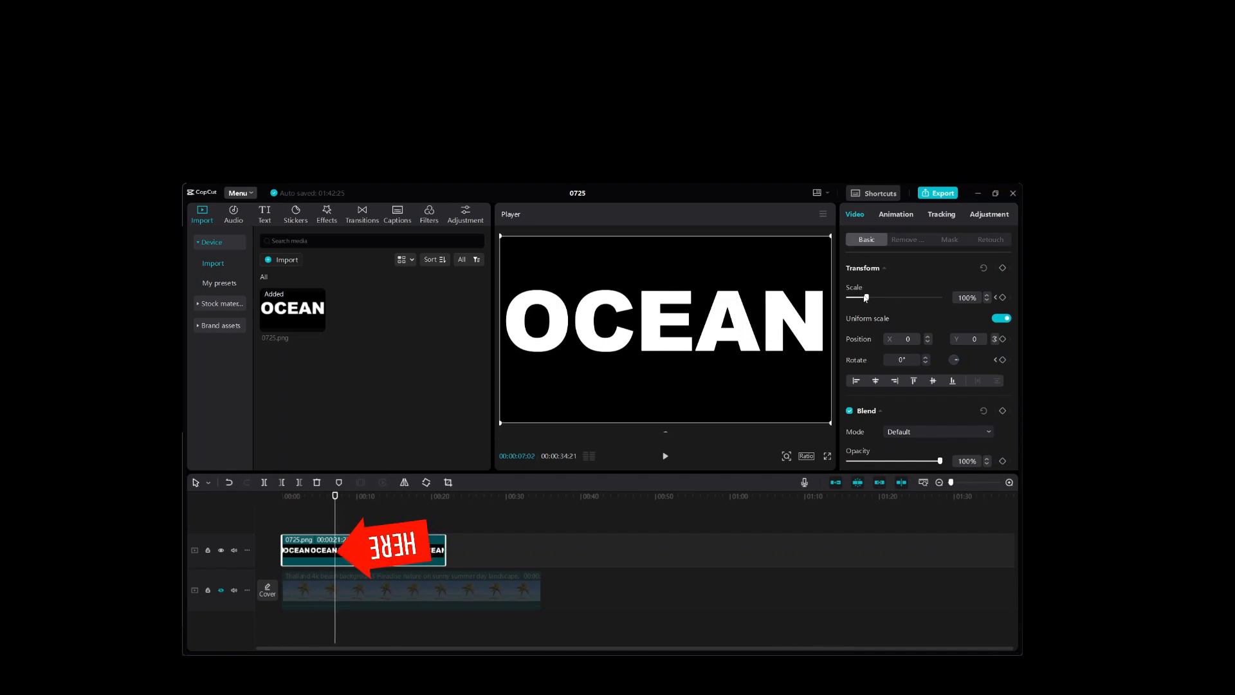
drag(867, 299, 963, 293)
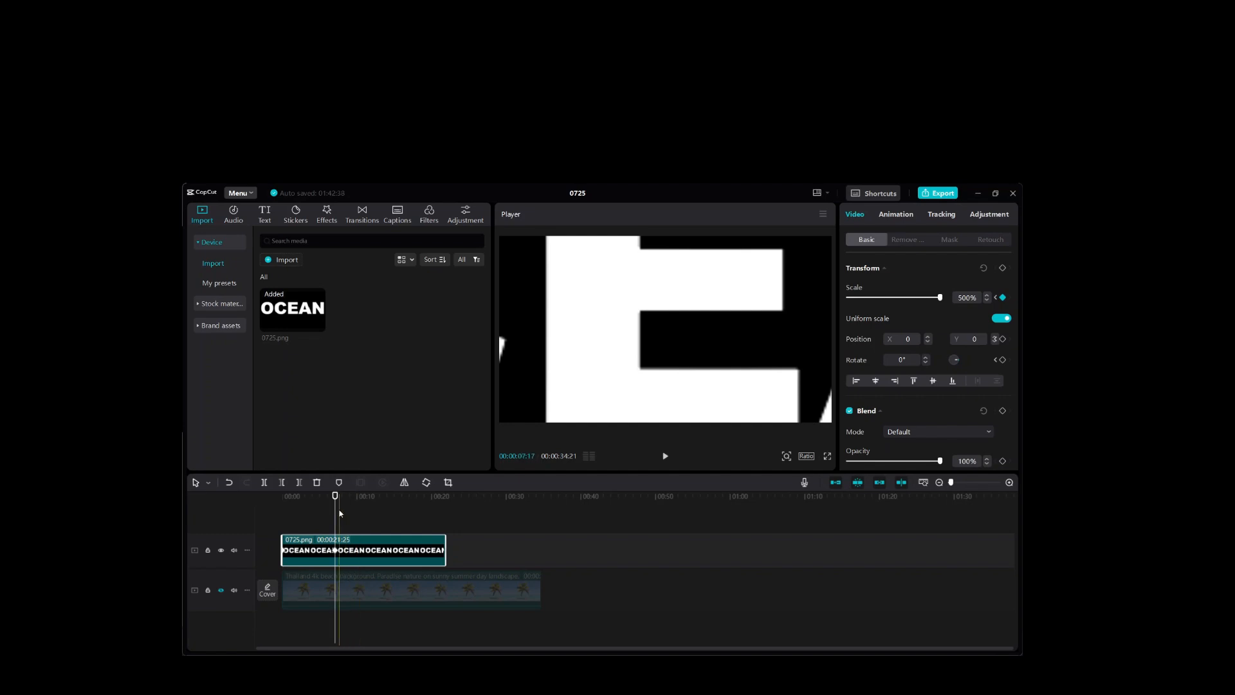
At about 21 seconds, scale 0725.png to 2000% and reposition it to X 3304, Y 171 so white fills the frame
drag(334, 523, 439, 525)
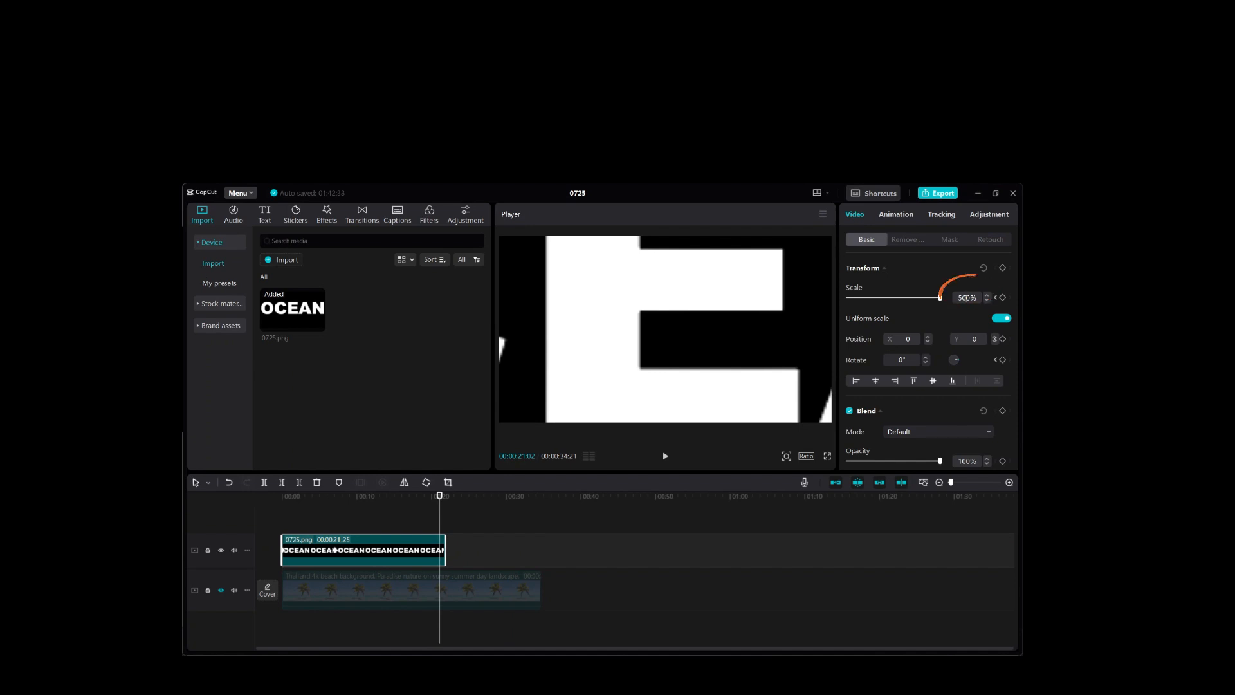
click(966, 298)
key(BackSpace)
key(BackSpace)
text(200)
key(Return)
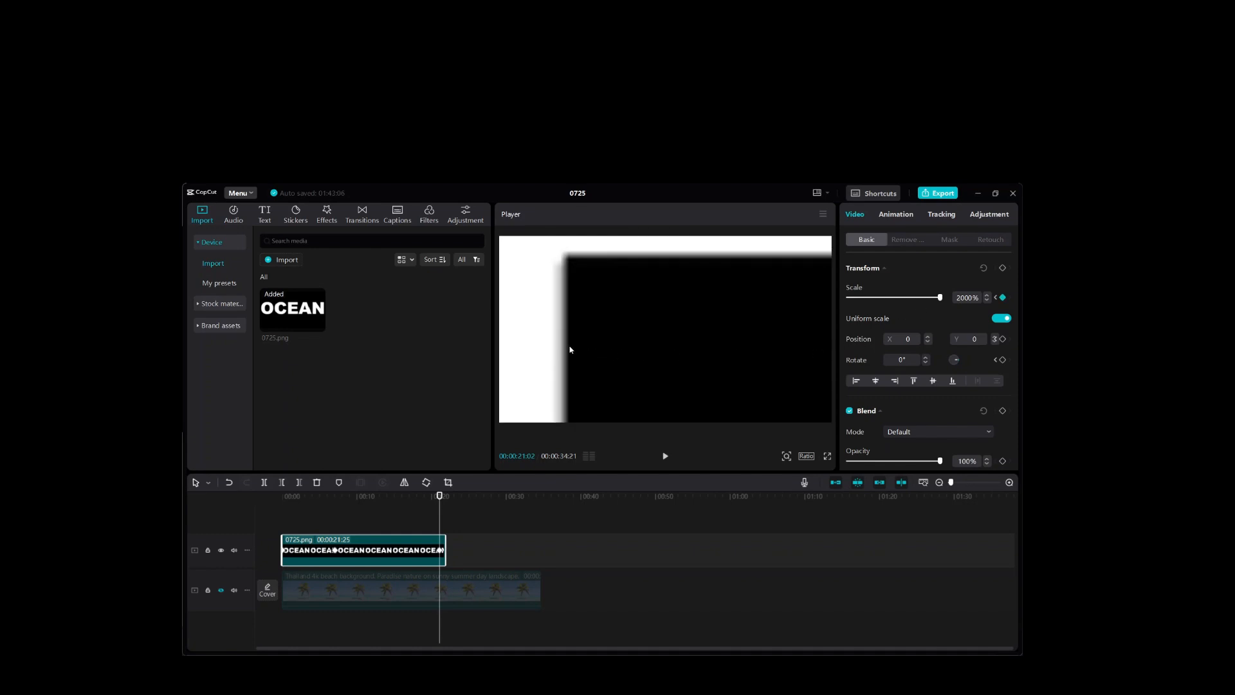
drag(570, 349, 830, 335)
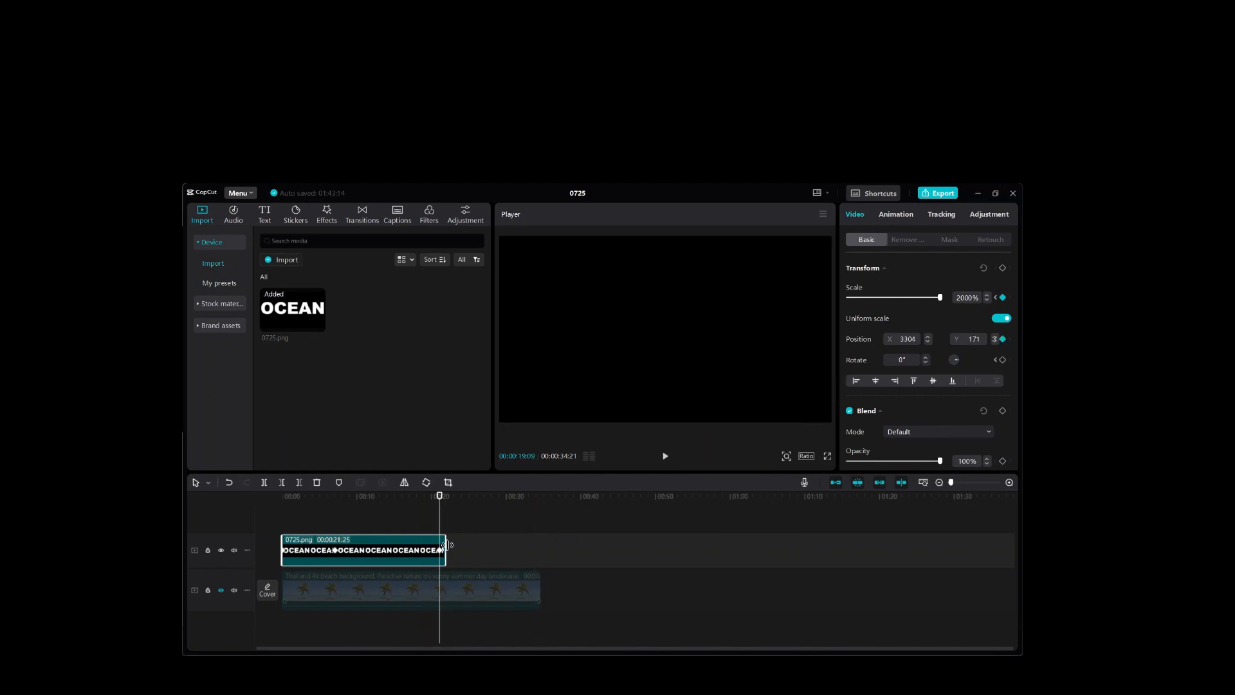
Unhide the beach video track and set the 0725.png overlay's blend mode to Multiply
click(220, 590)
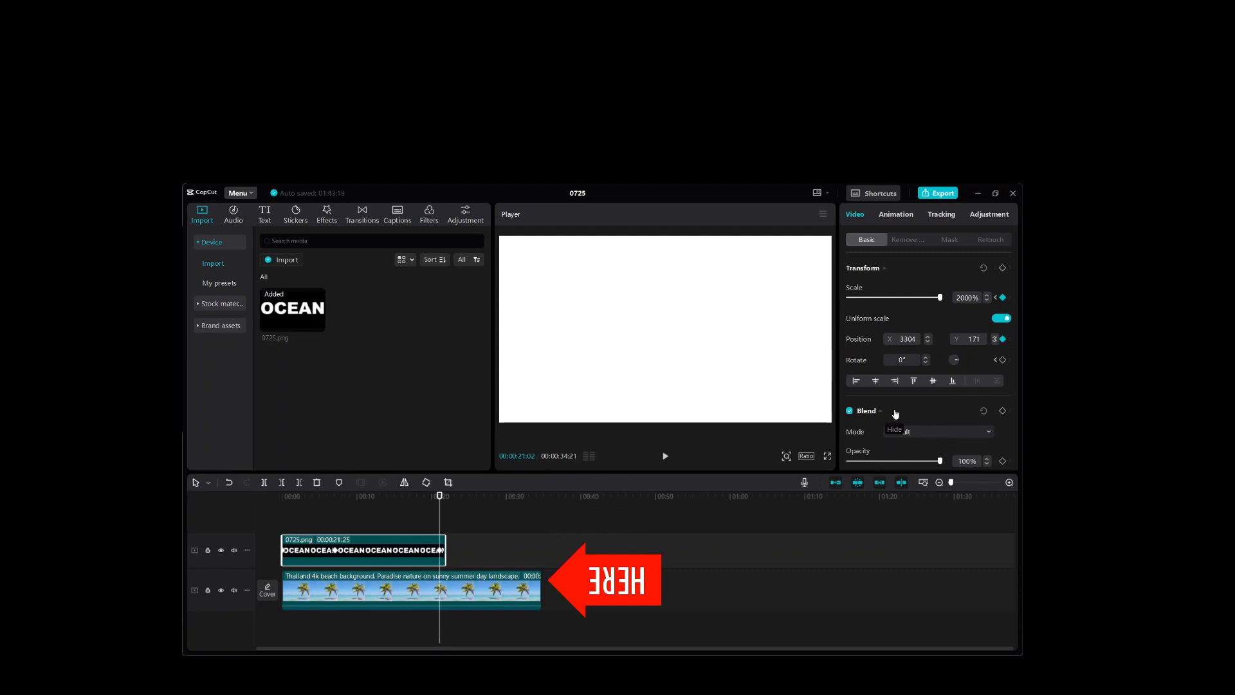
scroll(895, 414, down, 2)
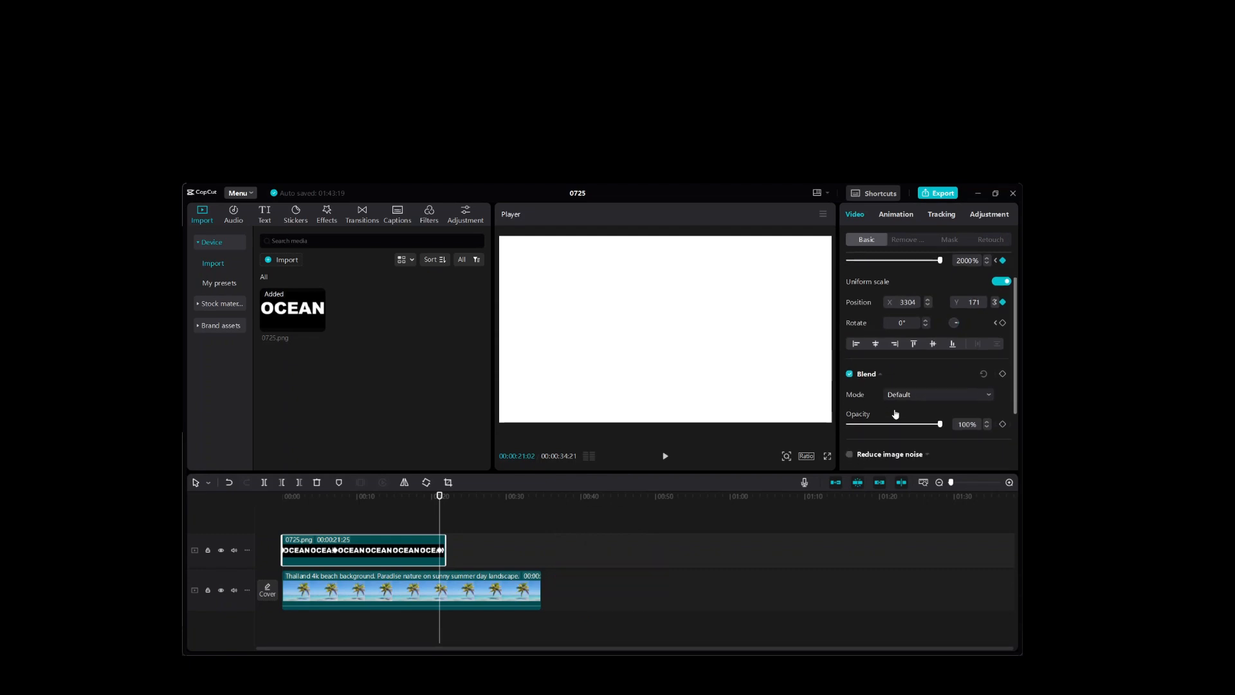
click(987, 391)
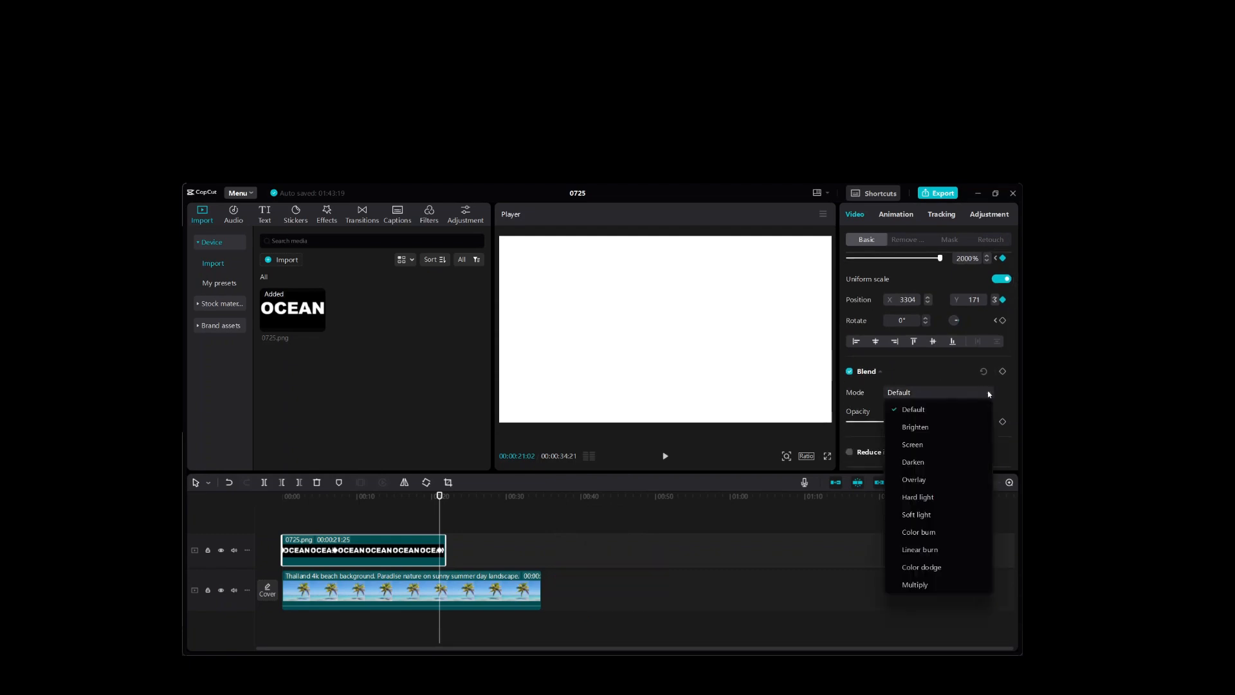
click(926, 587)
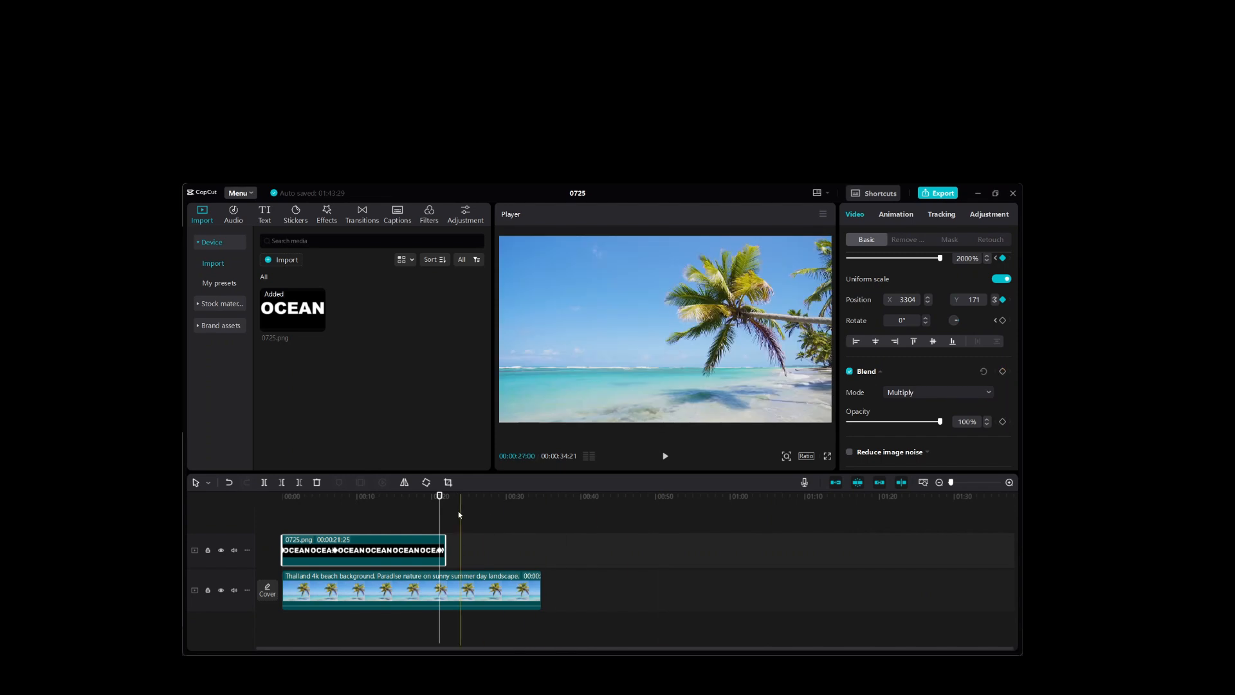
Return the playhead to the start of the timeline and lower the 0725.png overlay's opacity to 85%
drag(440, 521, 467, 563)
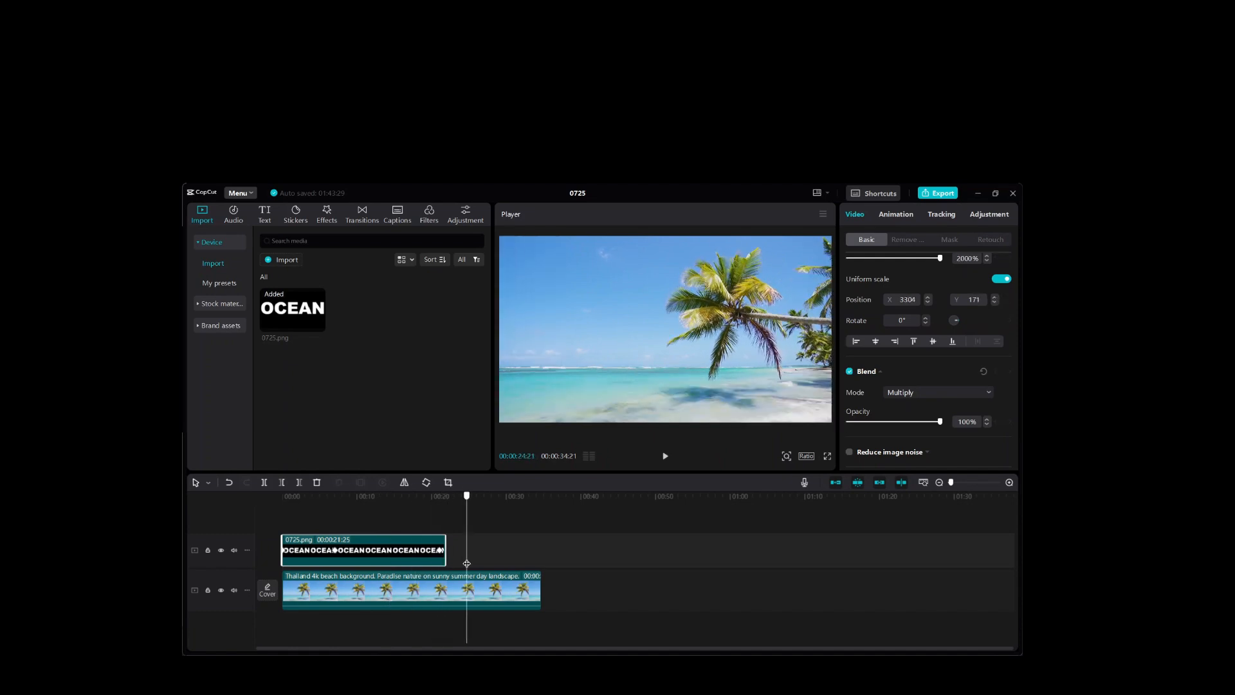
drag(377, 564, 272, 571)
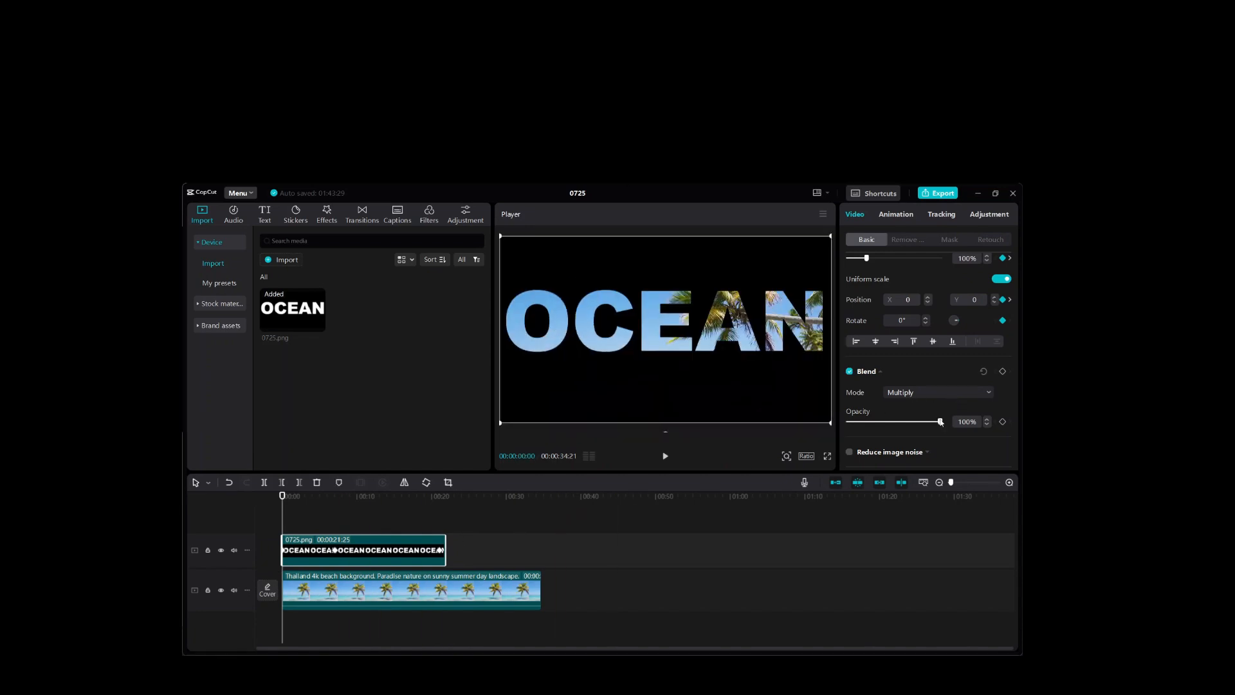
drag(934, 424, 927, 425)
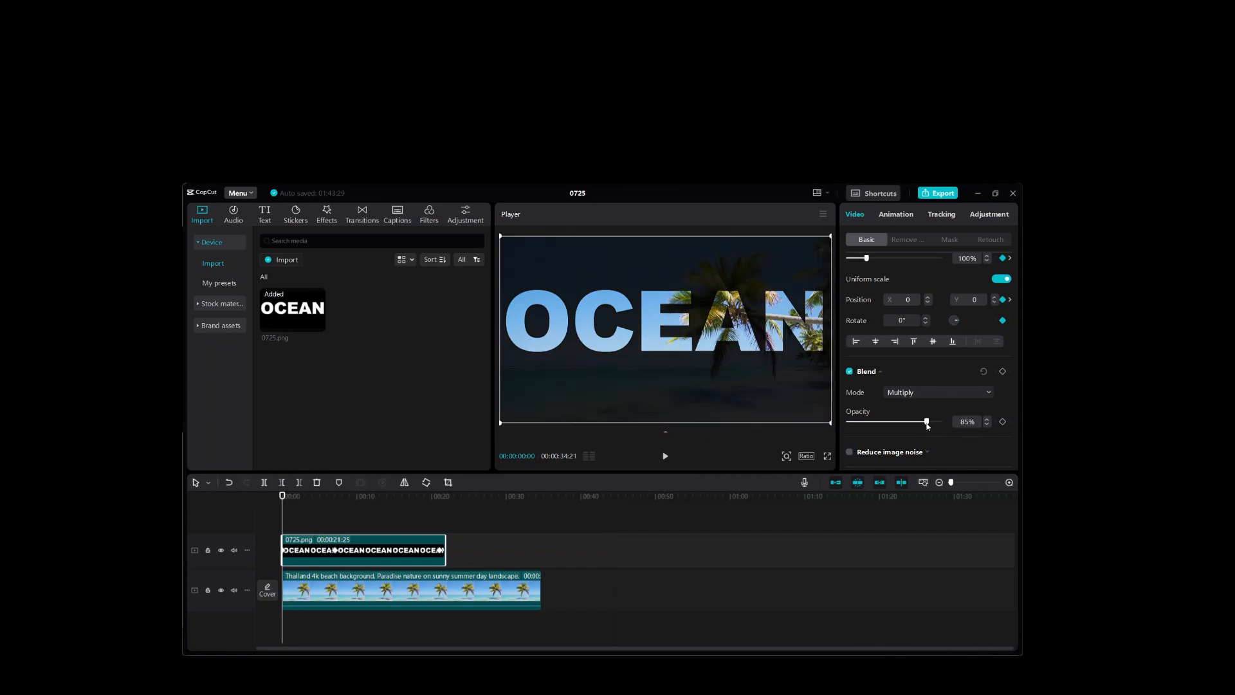